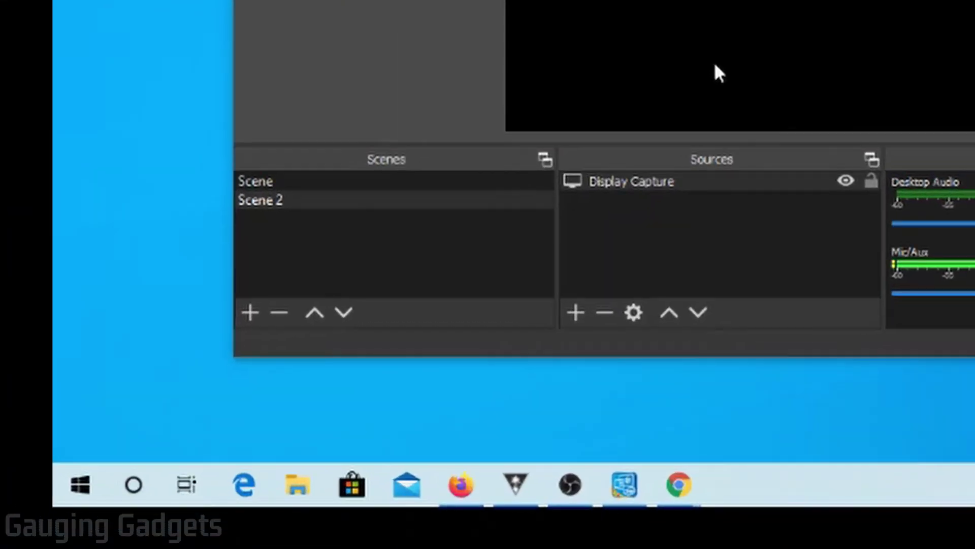
Open Windows Settings from the Start quick-links menu and go to System > Display
right_click(83, 488)
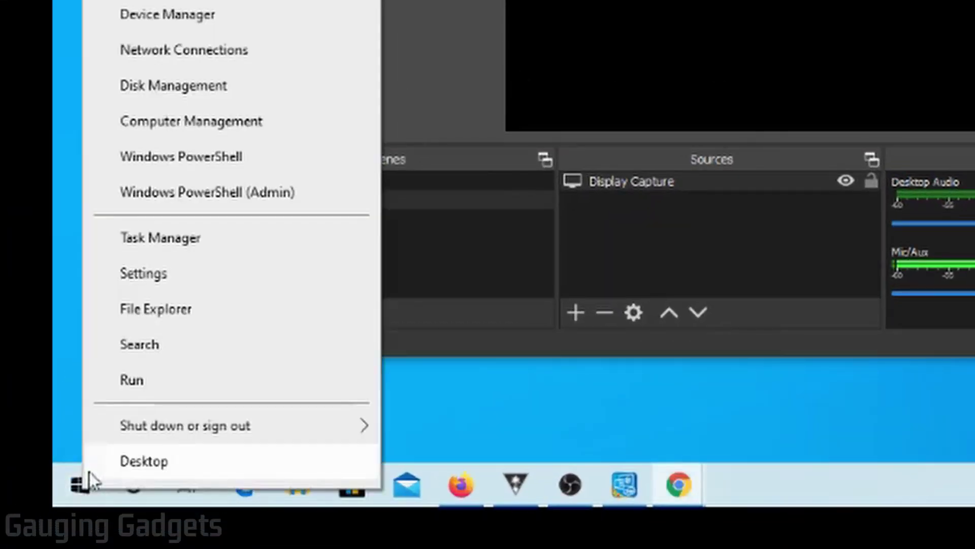
left_click(190, 278)
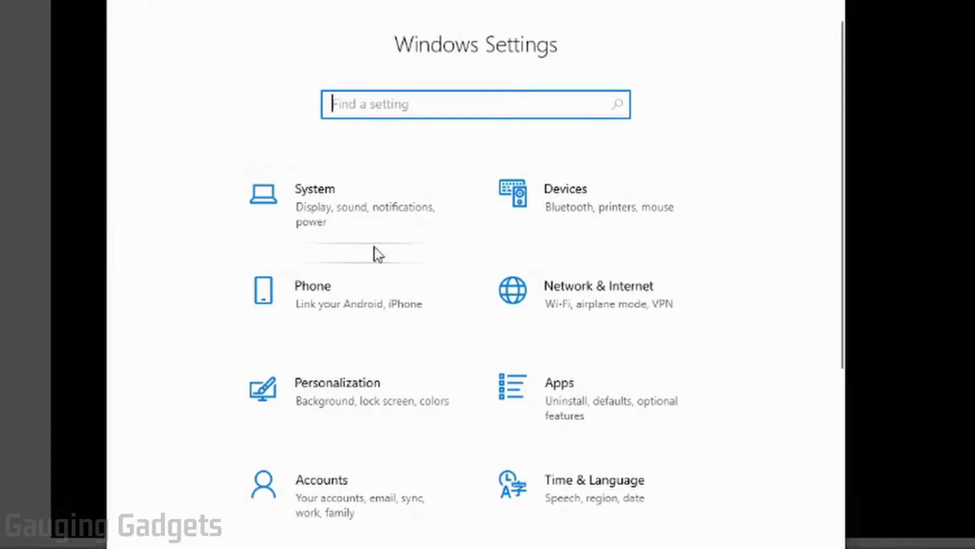
left_click(332, 214)
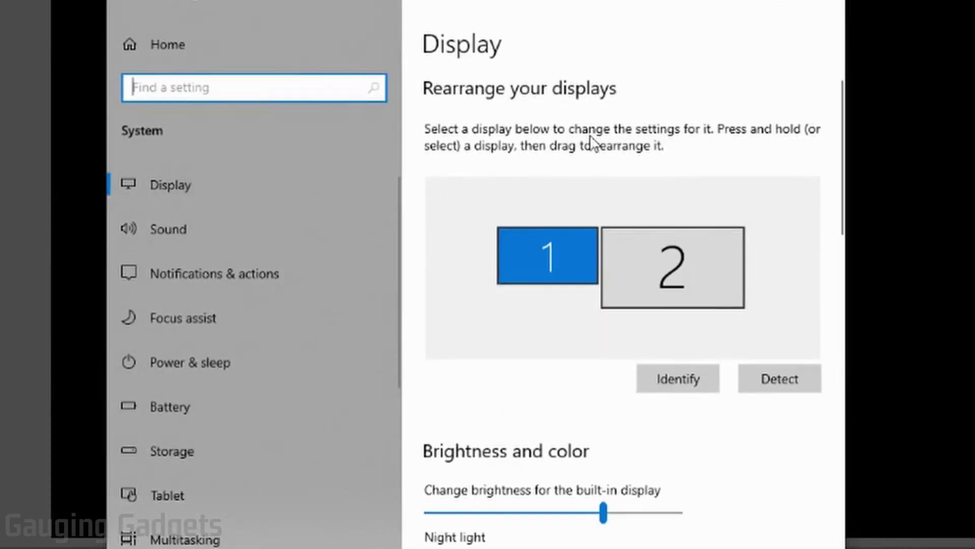
scroll(525, 205, "down", 5)
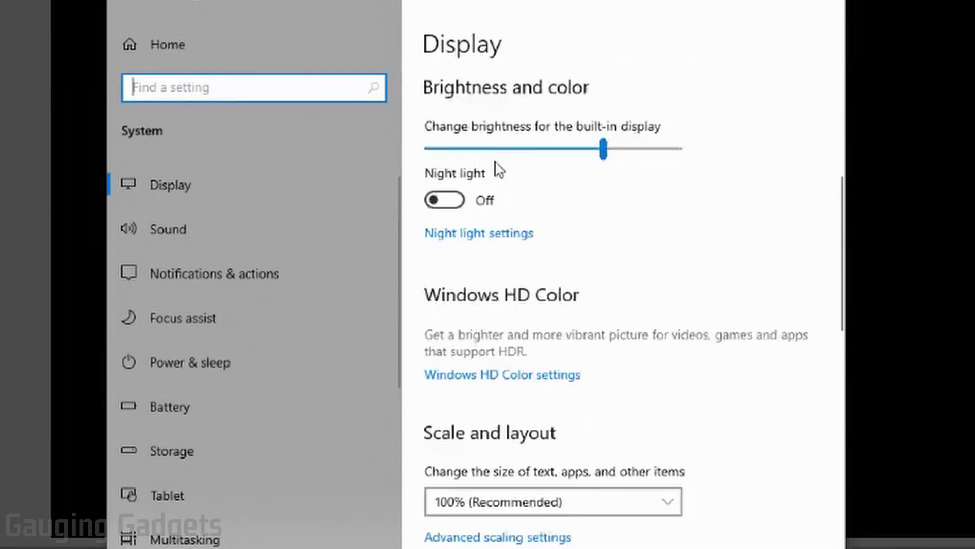
scroll(574, 226, "down", 3)
scroll(575, 226, "down", 5)
scroll(548, 217, "down", 1)
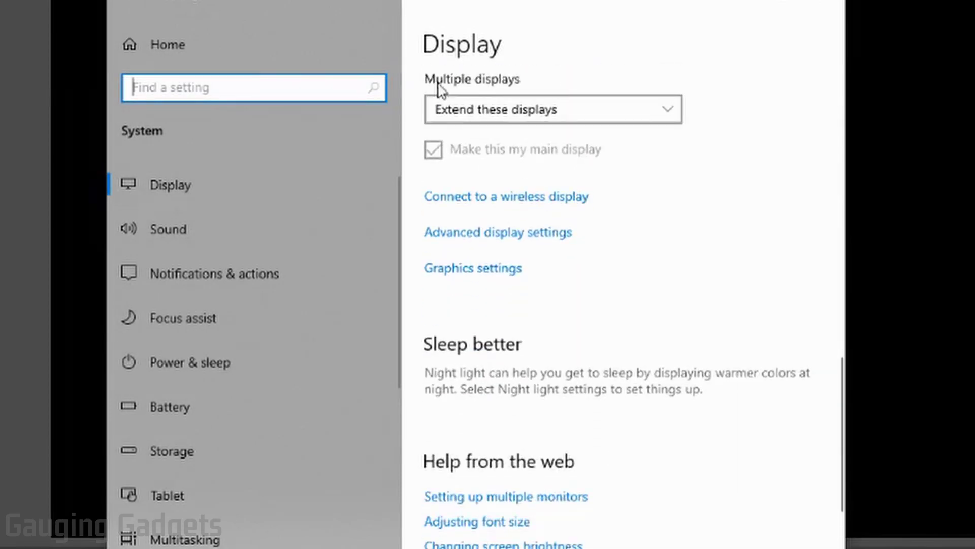
scroll(442, 177, "up", 2)
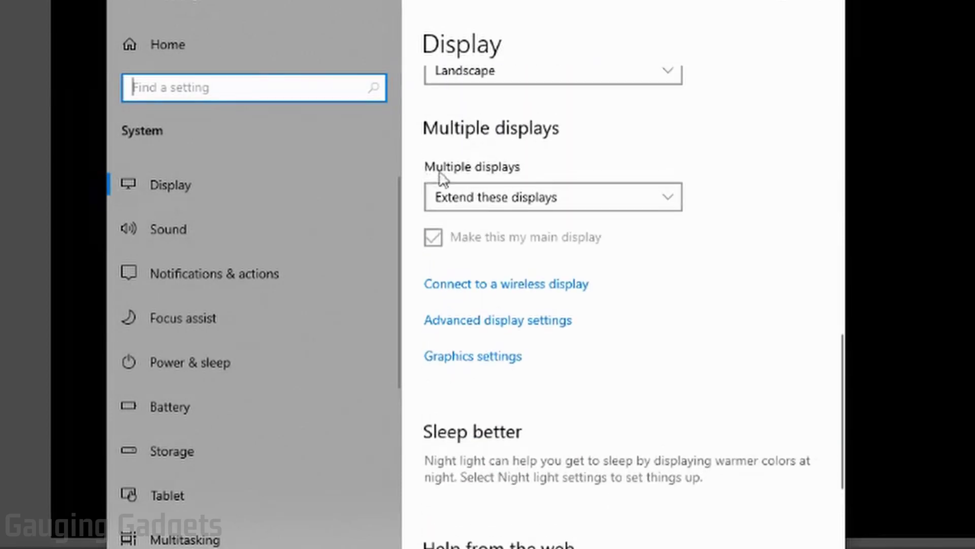
Open the Graphics settings page from the Display page
left_click(475, 359)
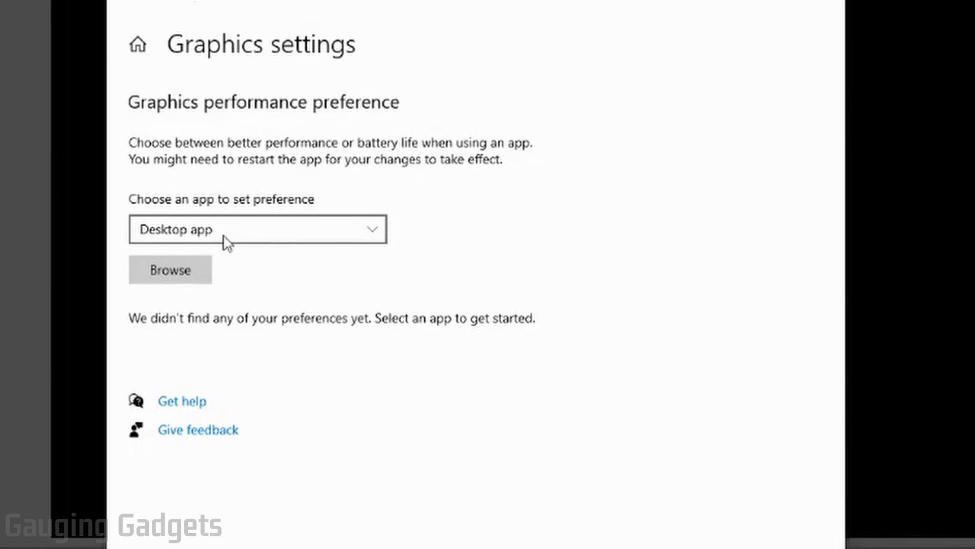
Browse for a desktop app and open the Local Disk (C:) drive in the file picker
left_click(170, 274)
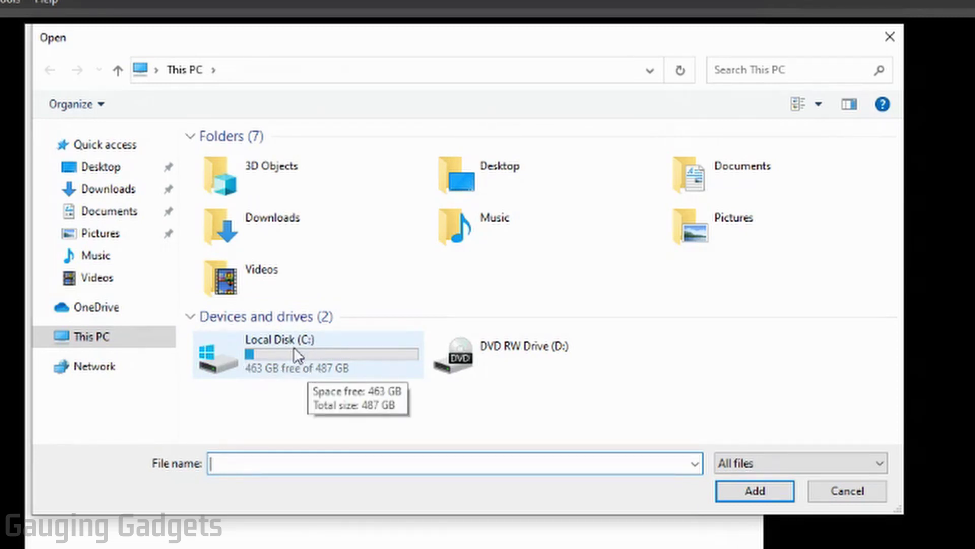
double_click(271, 354)
Add obs64 from C:\Program Files\obs-studio\bin\64bit to the graphics preference list
left_click(267, 200)
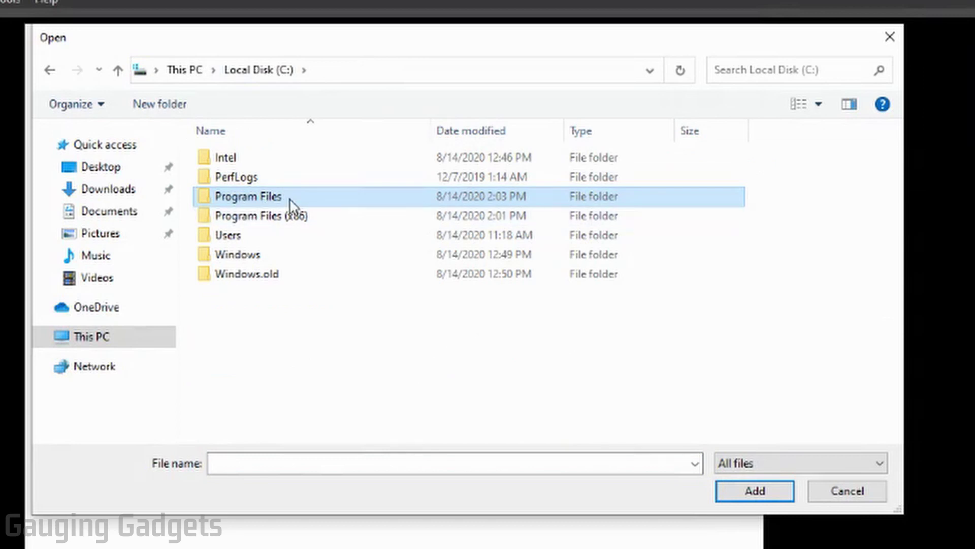
double_click(294, 202)
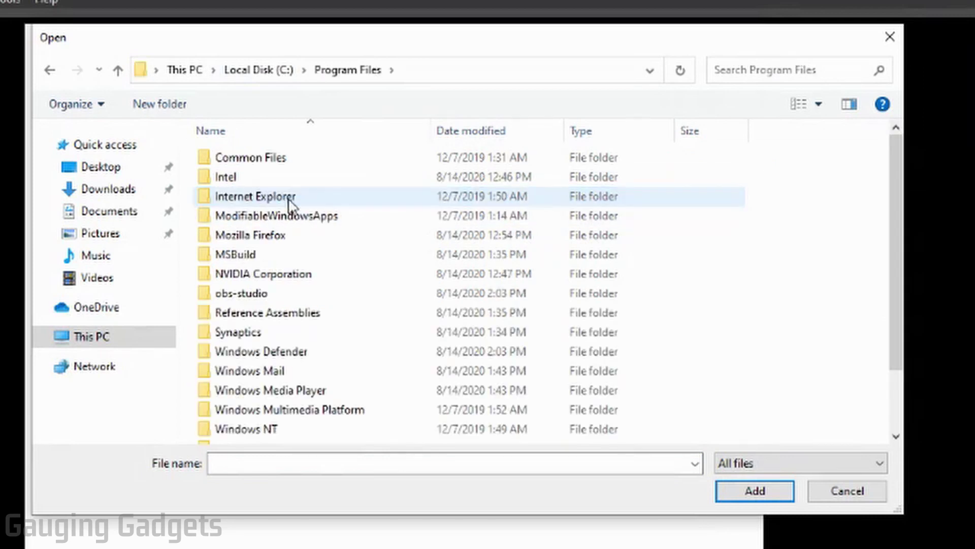
double_click(242, 297)
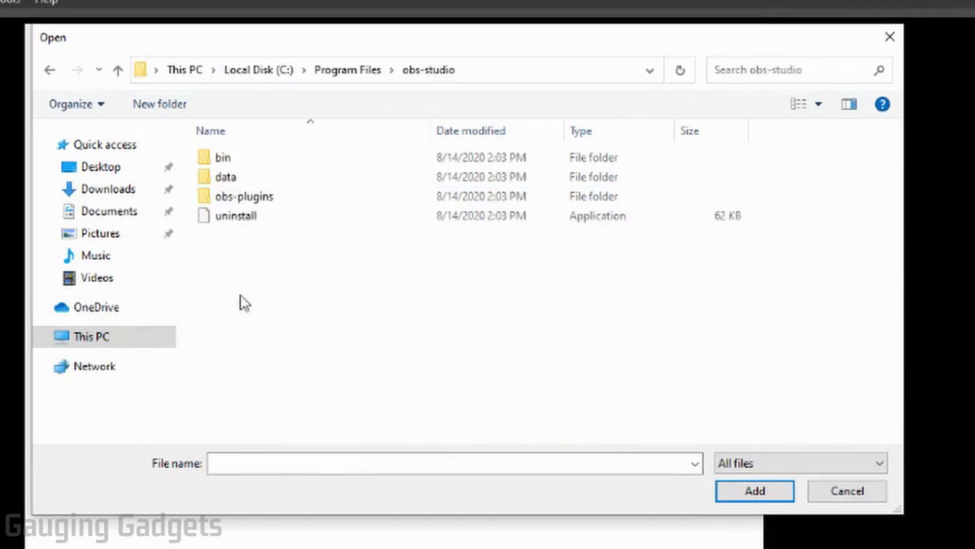
double_click(243, 160)
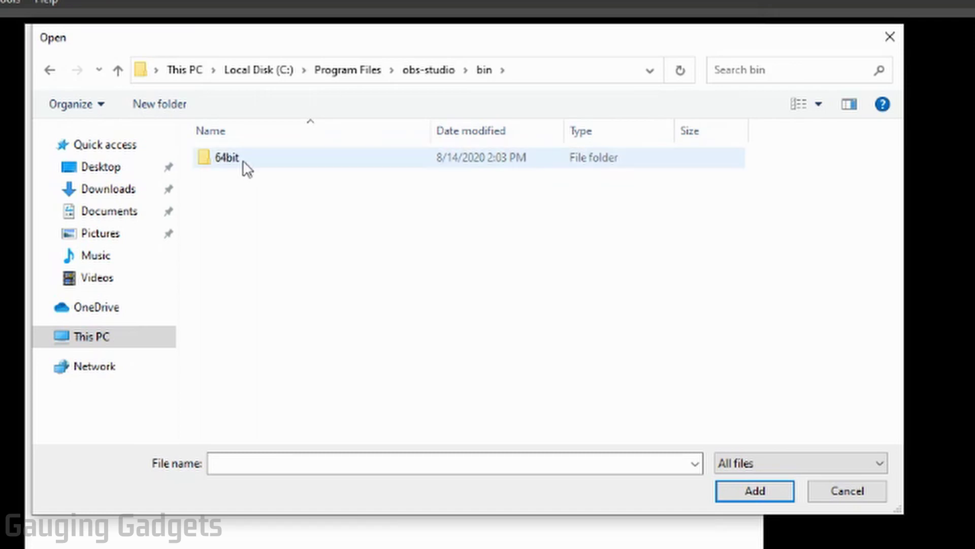
double_click(236, 161)
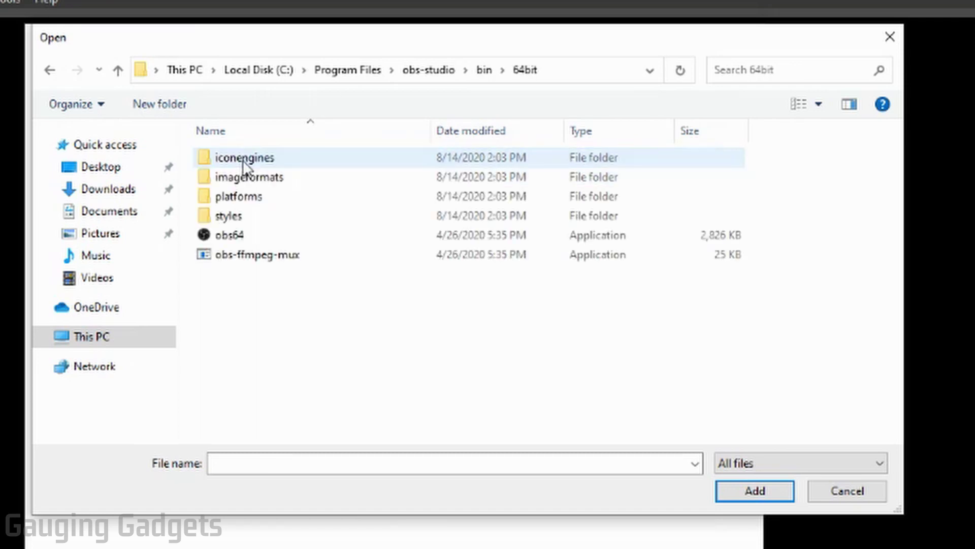
left_click(243, 236)
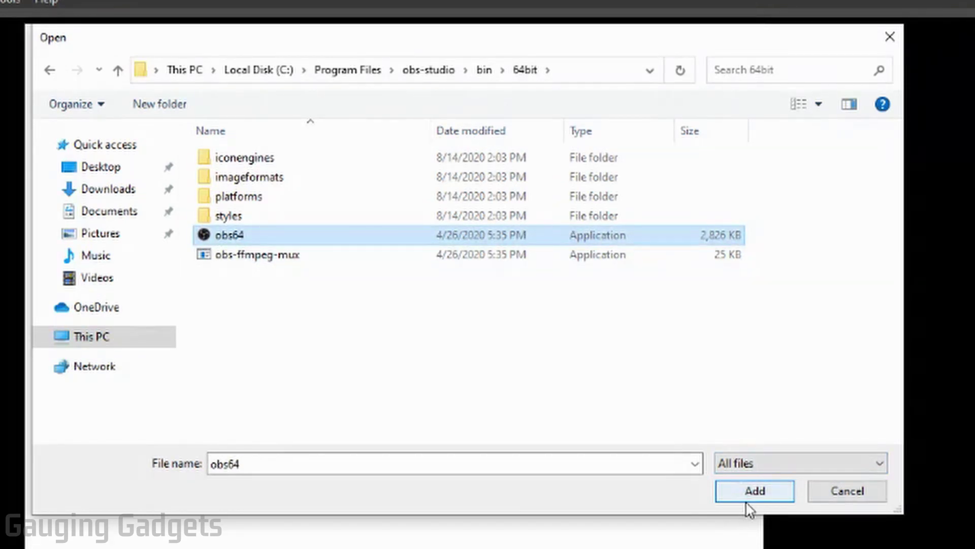
left_click(755, 491)
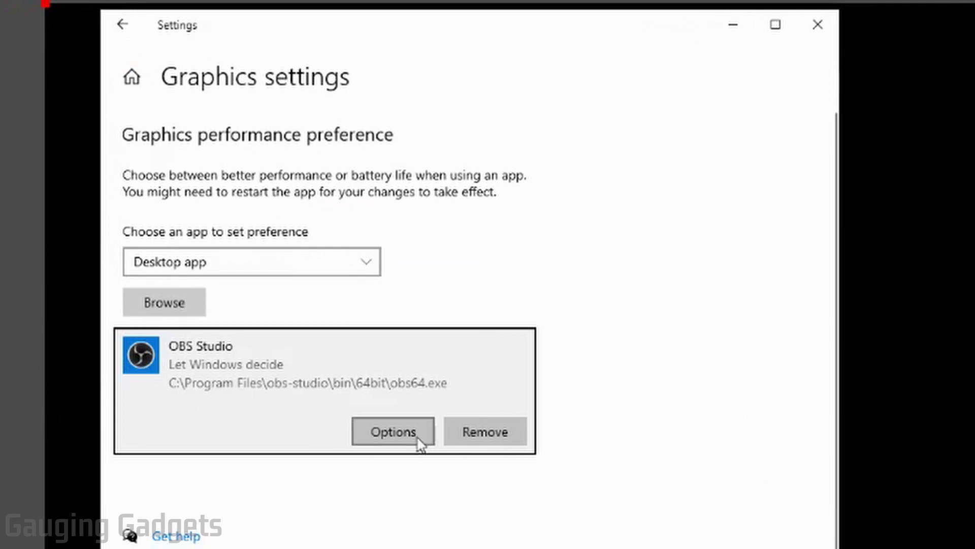
Save OBS Studio's graphics option as Power saving
left_click(402, 441)
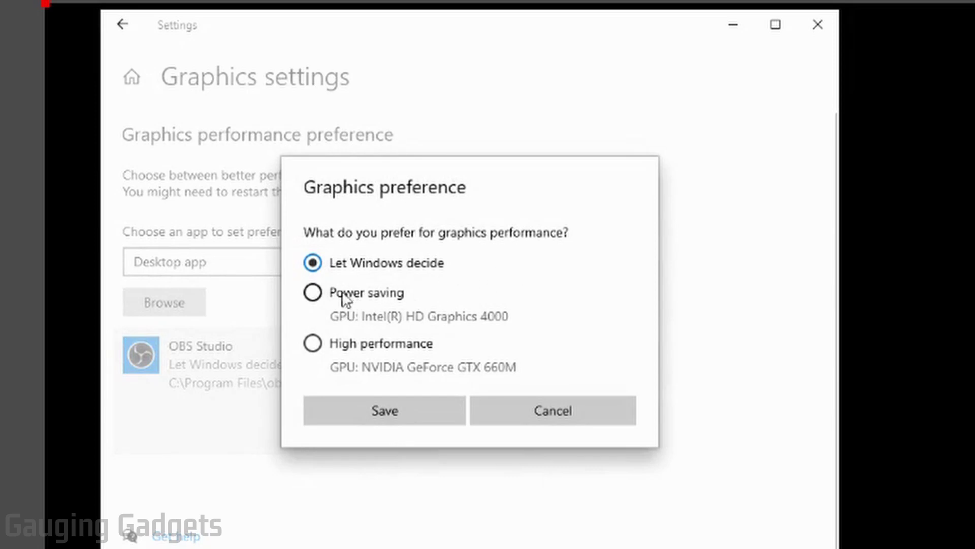
left_click(313, 293)
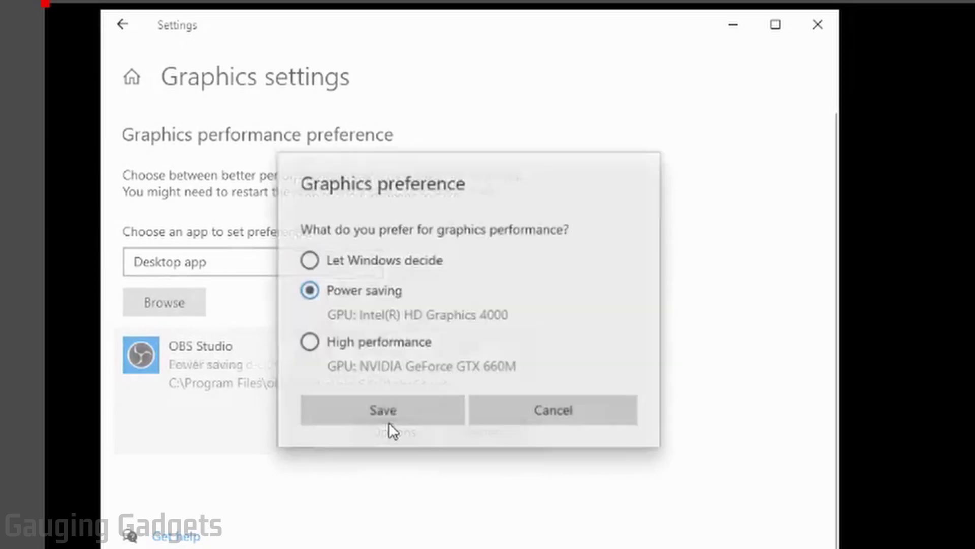
left_click(385, 411)
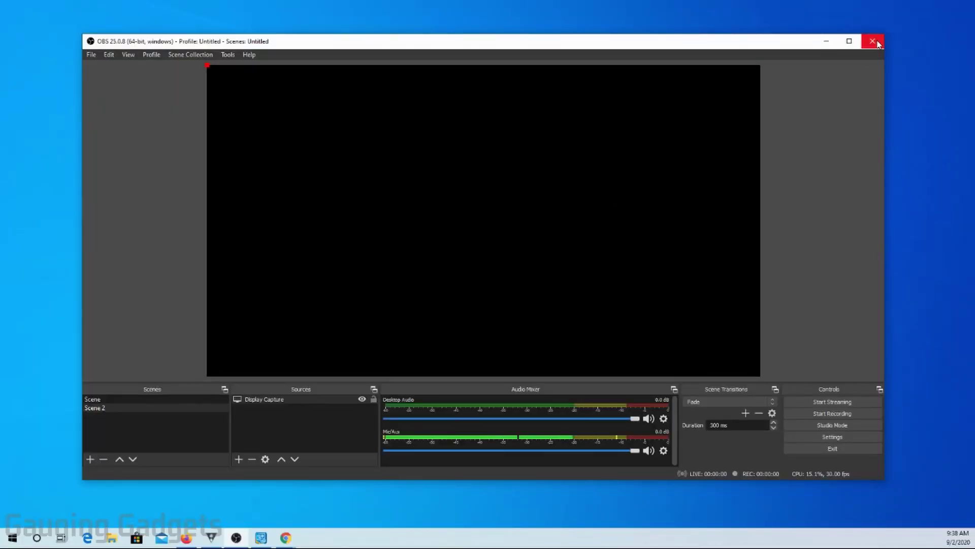
Close OBS Studio so it can be relaunched
left_click(874, 44)
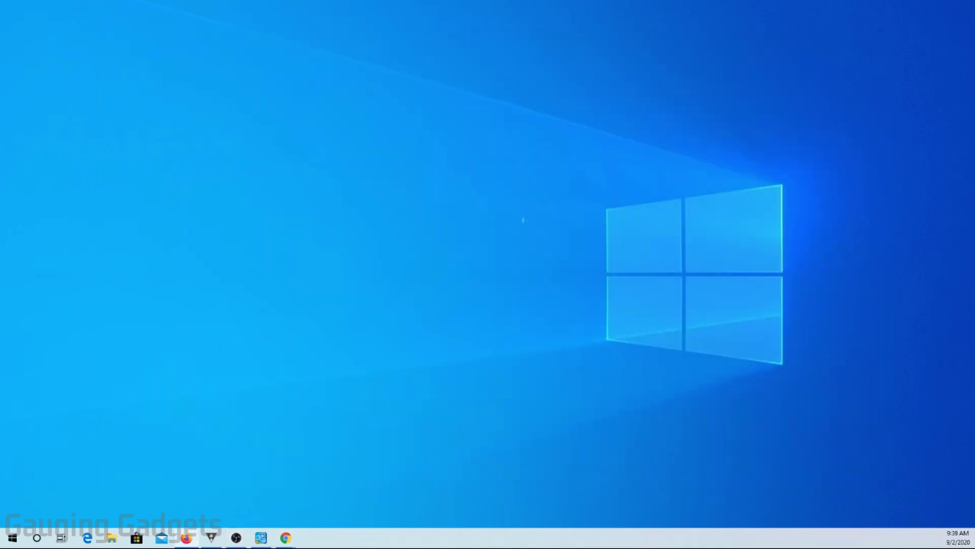